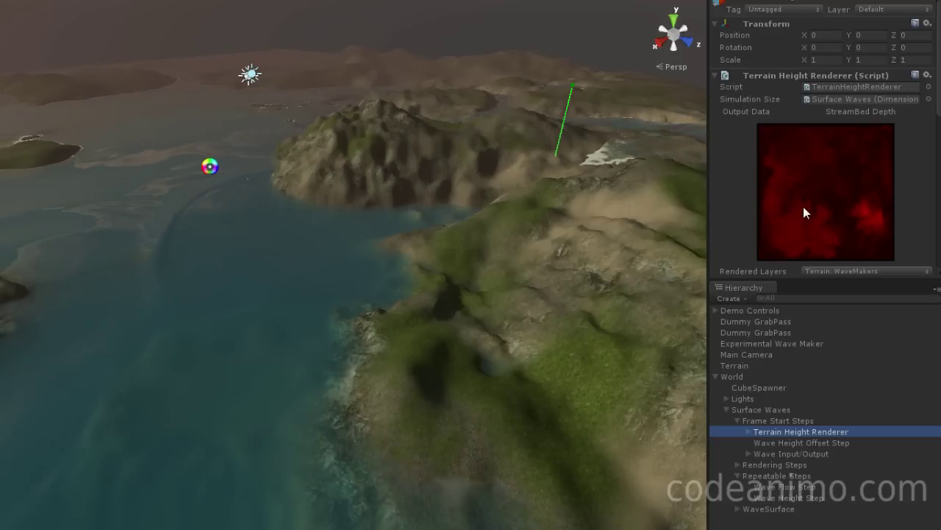
- Bring up the context menu on the Terrain Height Renderer's StreamBed Depth texture preview
right_click(803, 207)
- Open the StreamBed Depth texture in the Texture Viewer and move the viewer window lower
left_click(826, 221)
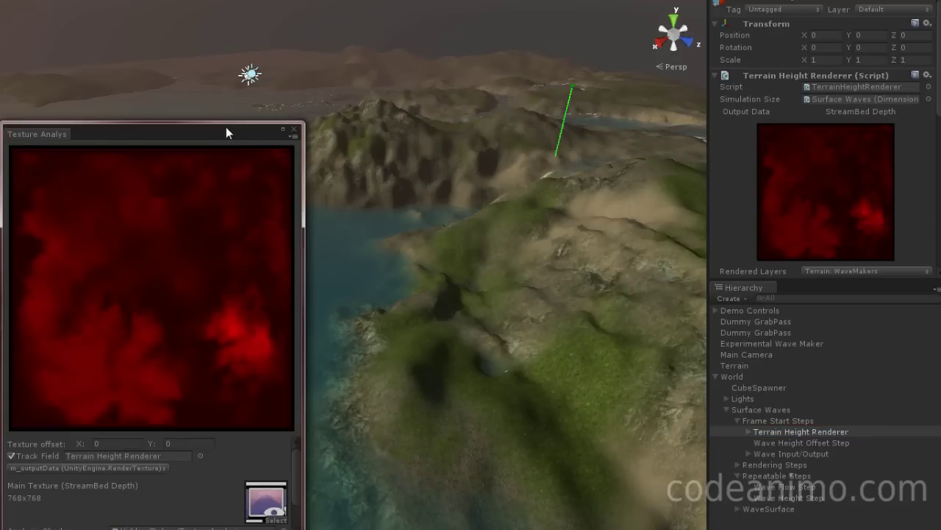
left_click_drag(226, 130, 232, 253)
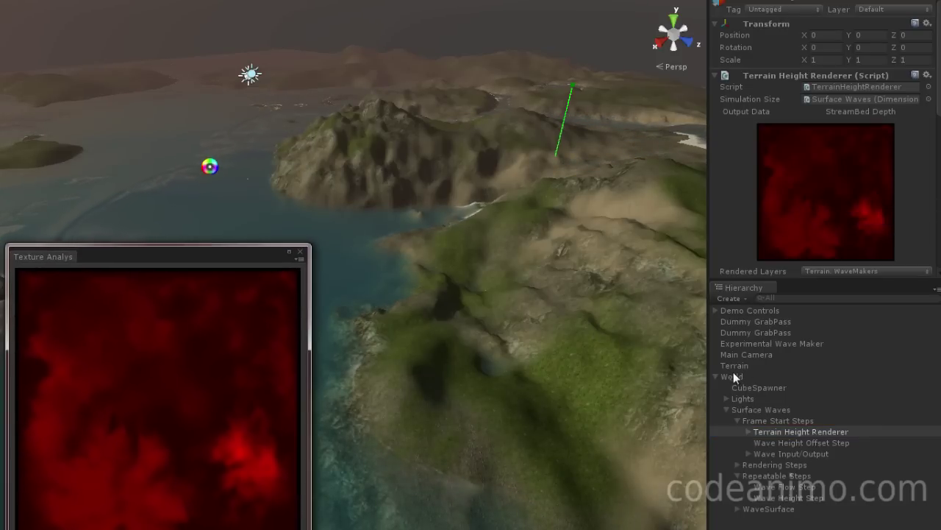
left_click(734, 368)
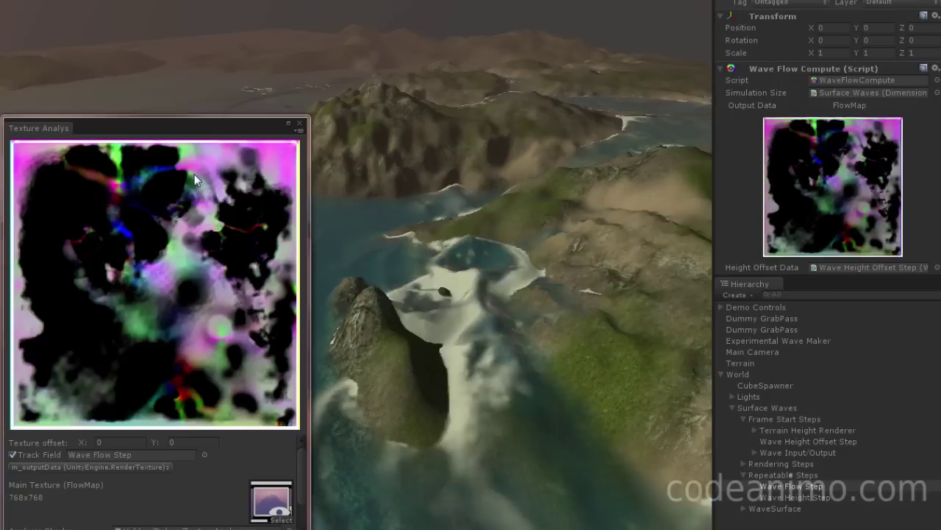
- Spawn three bursts of water on the terrain, the last near the central hill
left_click(486, 312)
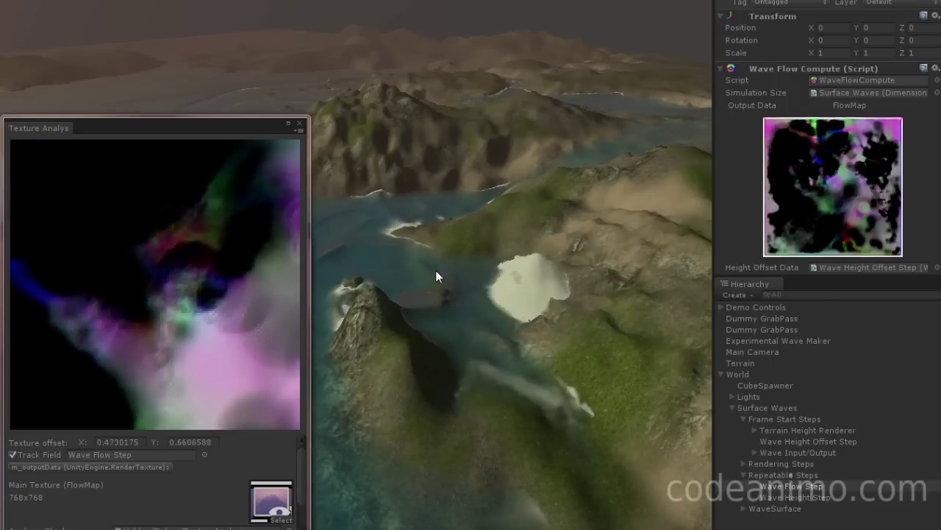
left_click(587, 349)
left_click(409, 401)
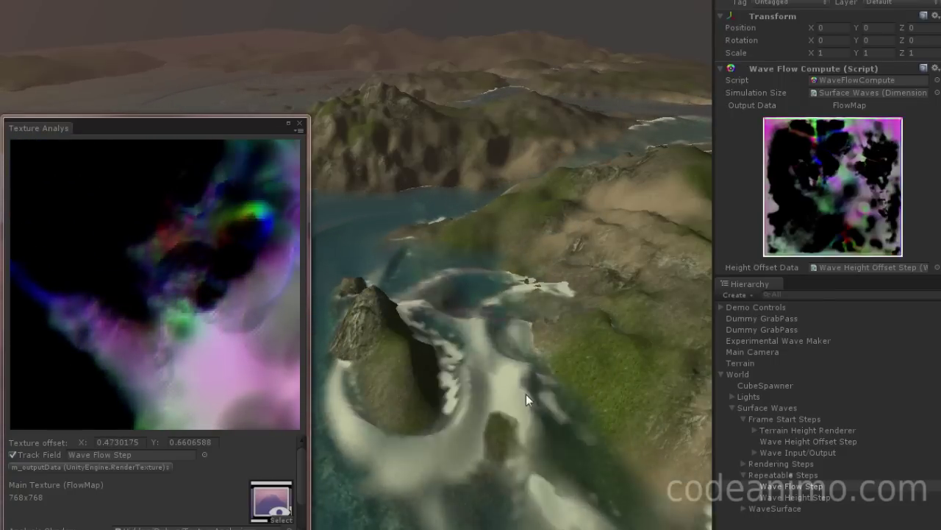
- Open the Wave Height Step's WaveMap in the Texture Viewer and drop water on the terrain
left_click(799, 497)
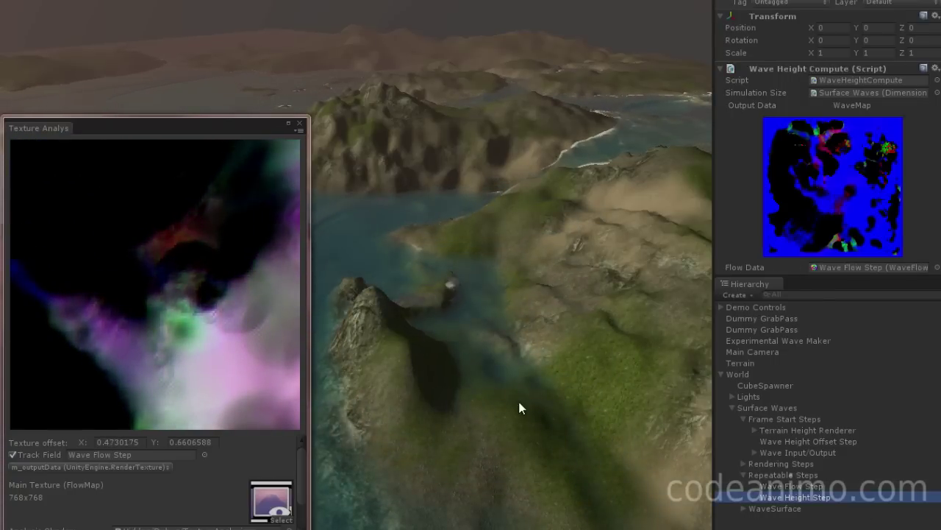
left_click(840, 214)
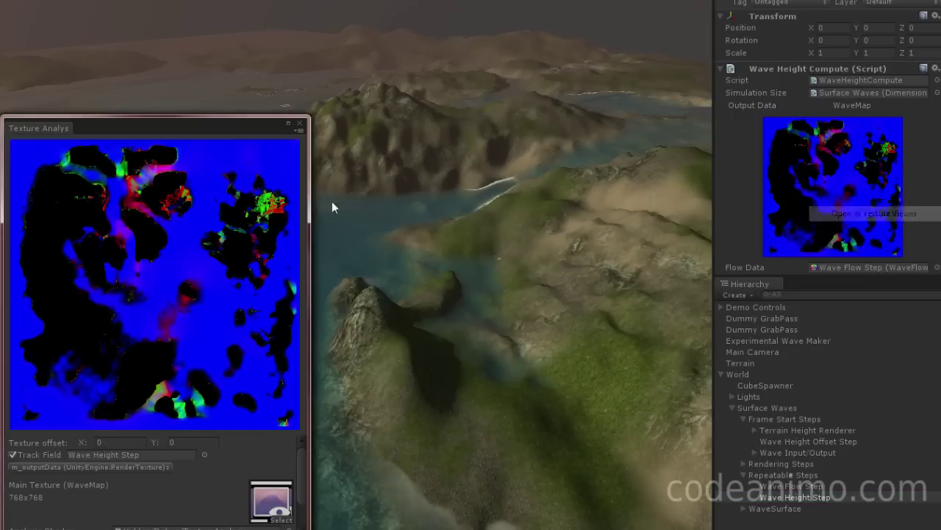
left_click(476, 363)
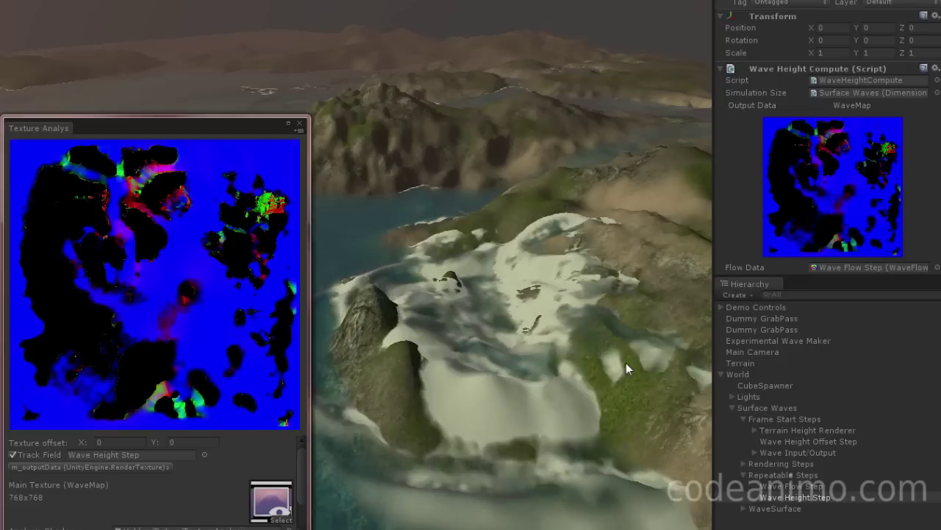
- Zoom in and out on the WaveMap in the texture viewer
scroll(178, 206, "up", 2)
scroll(147, 236, "up", 3)
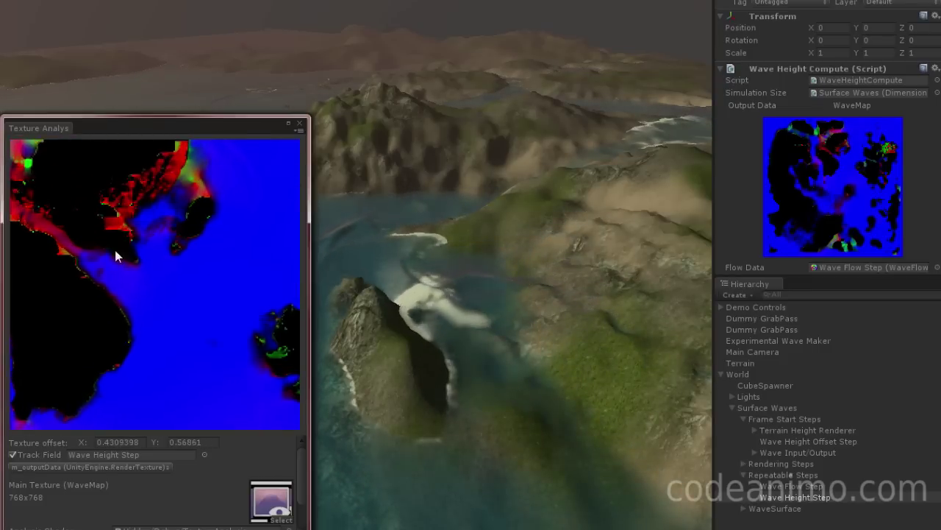
scroll(115, 254, "down", 2)
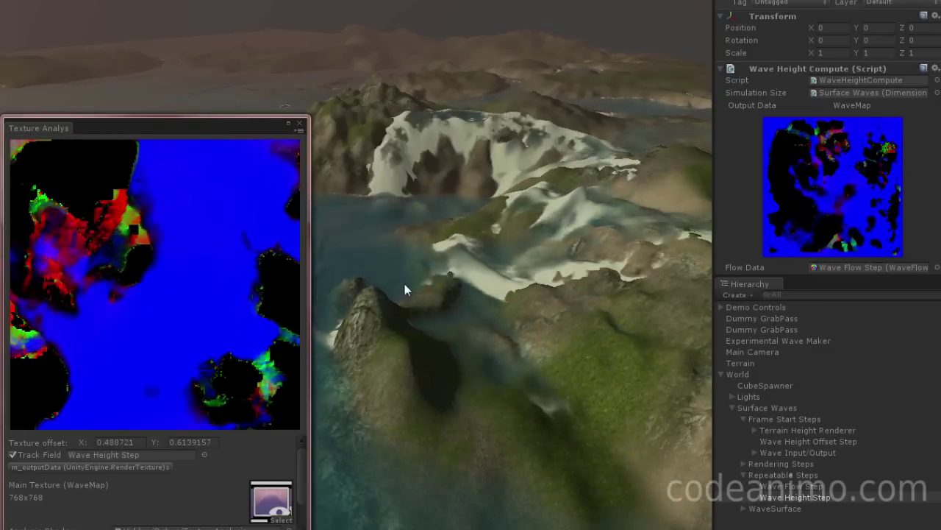
scroll(174, 249, "up", 2)
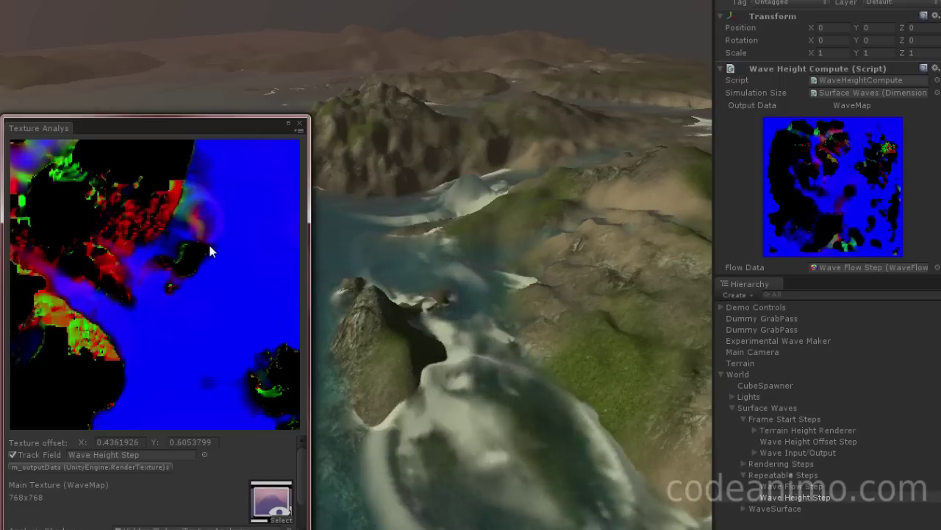
scroll(209, 249, "down", 3)
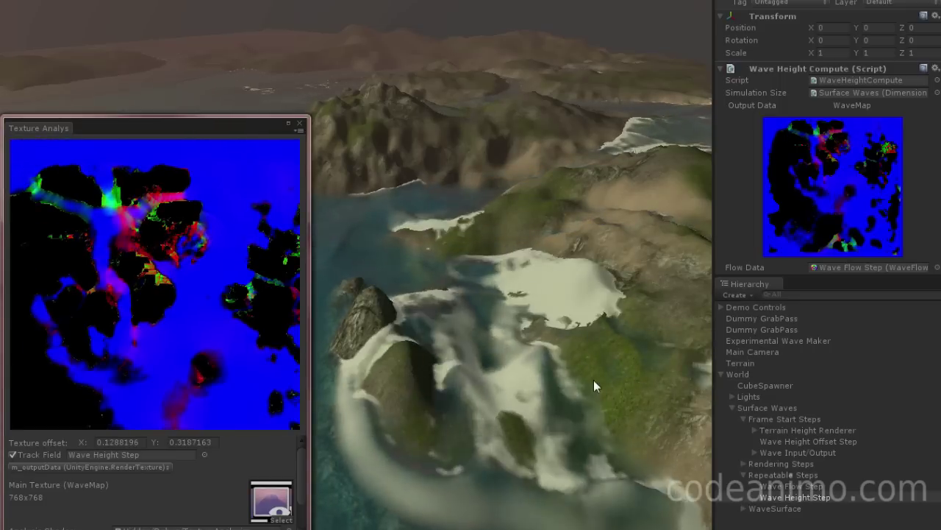
scroll(192, 238, "up", 2)
scroll(291, 268, "up", 2)
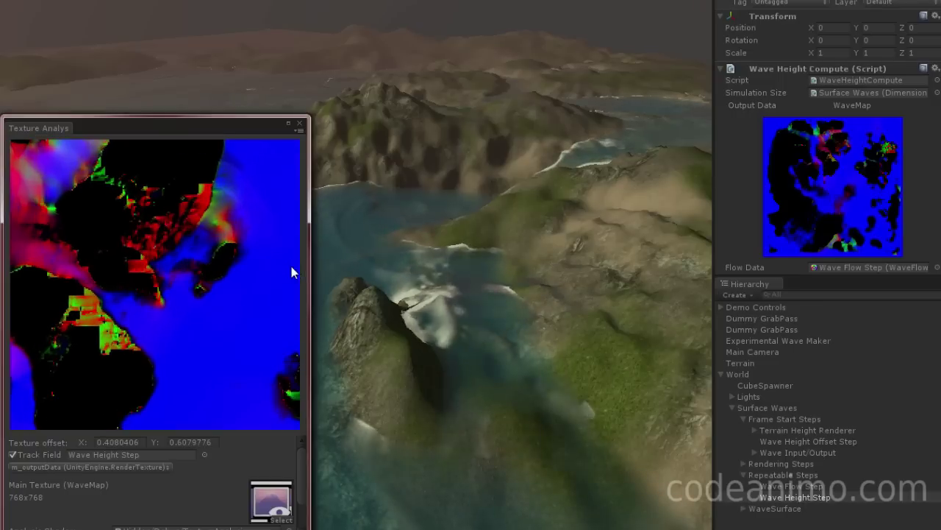
- Sweep a large foam wave across the terrain, then expand the repeatable simulation steps
mouse_move(606, 270)
left_mouse_down()
mouse_move(506, 441)
mouse_move(626, 451)
left_mouse_up()
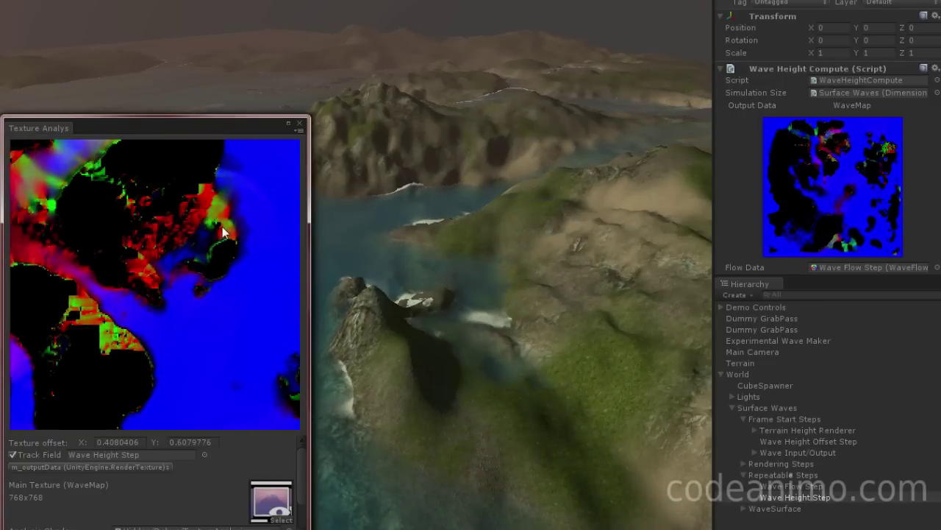
scroll(222, 224, "up", 2)
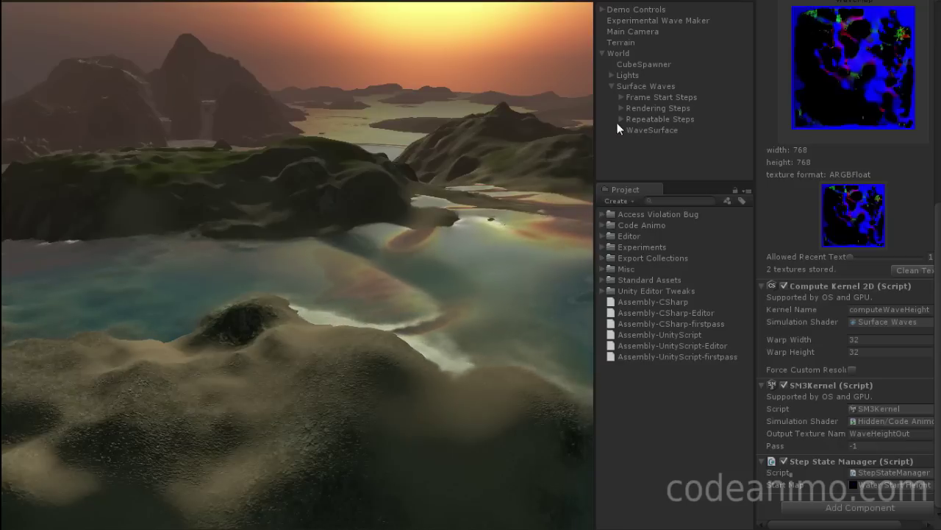
left_click(620, 119)
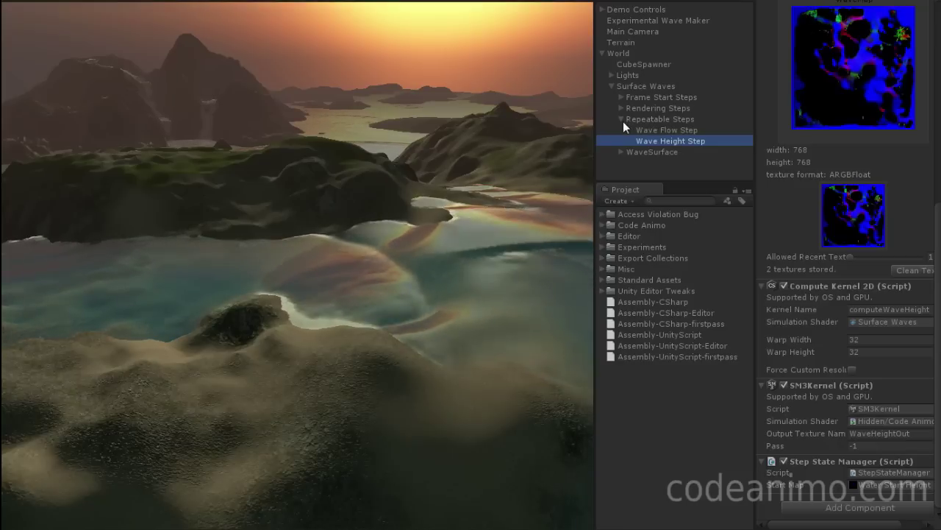
- Ping the Surface Waves, FlowKernel and HeightComputeKernel shader assets from the Wave Flow and Wave Height steps
left_click(658, 130)
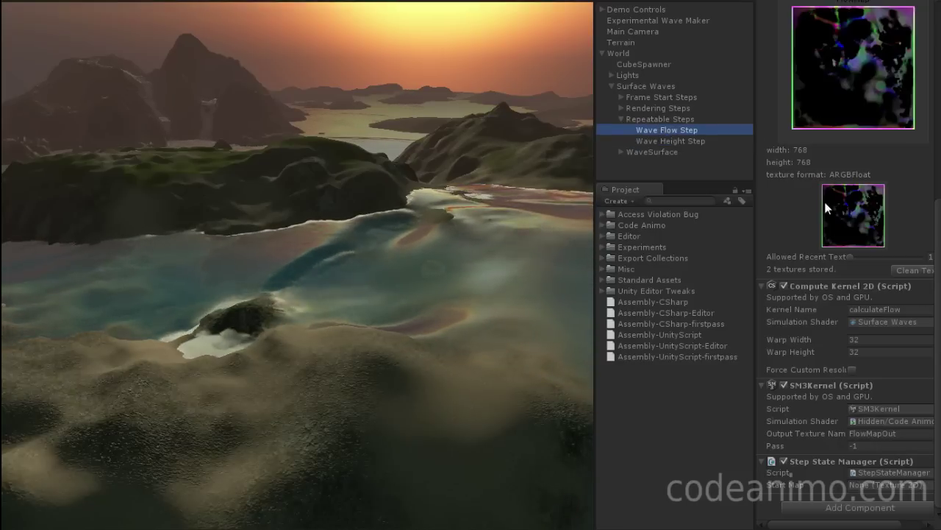
left_click(891, 320)
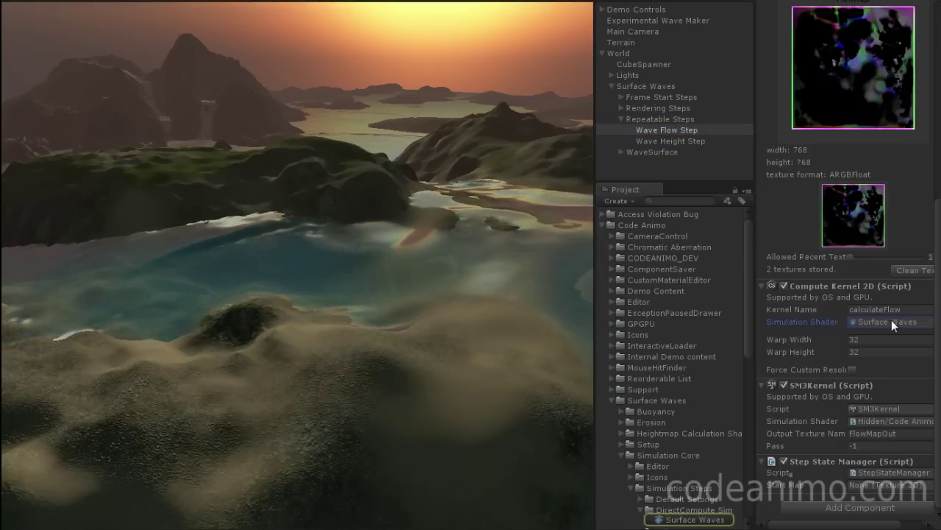
left_click(883, 421)
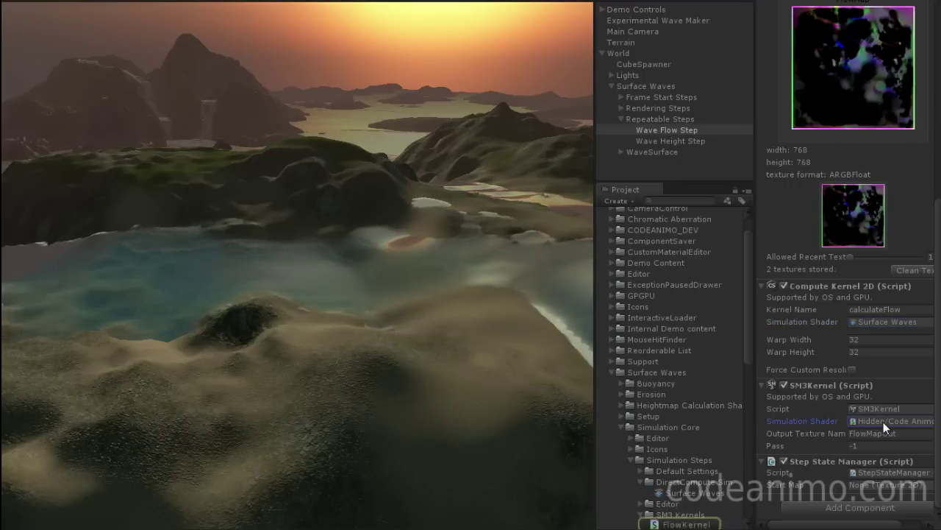
left_click(681, 140)
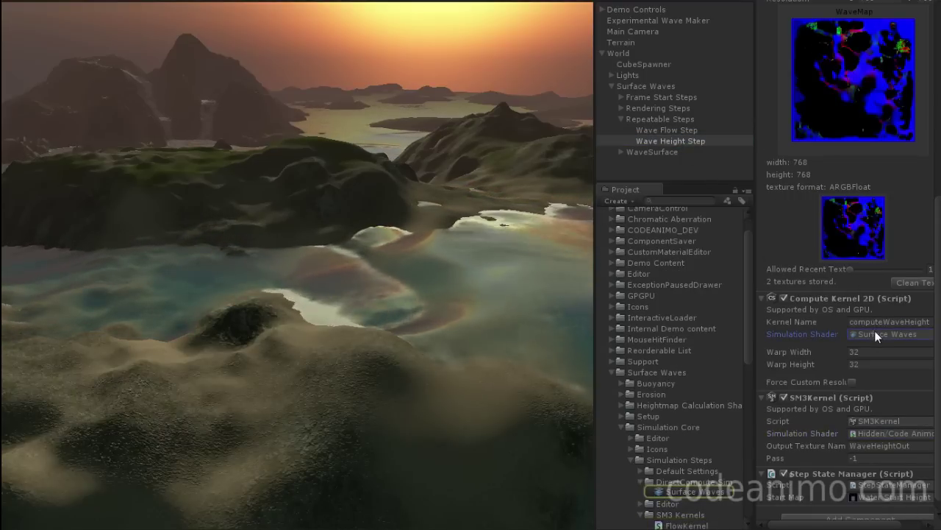
left_click(884, 436)
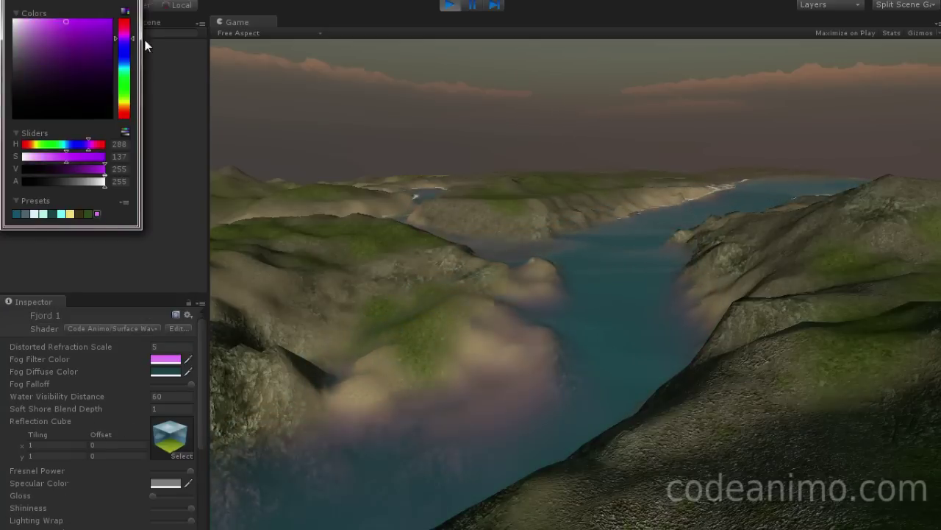
- Set the Fjord 1 material's Water Visibility Distance to 30
left_click_drag(124, 38, 123, 84)
scroll(167, 394, "down", 5)
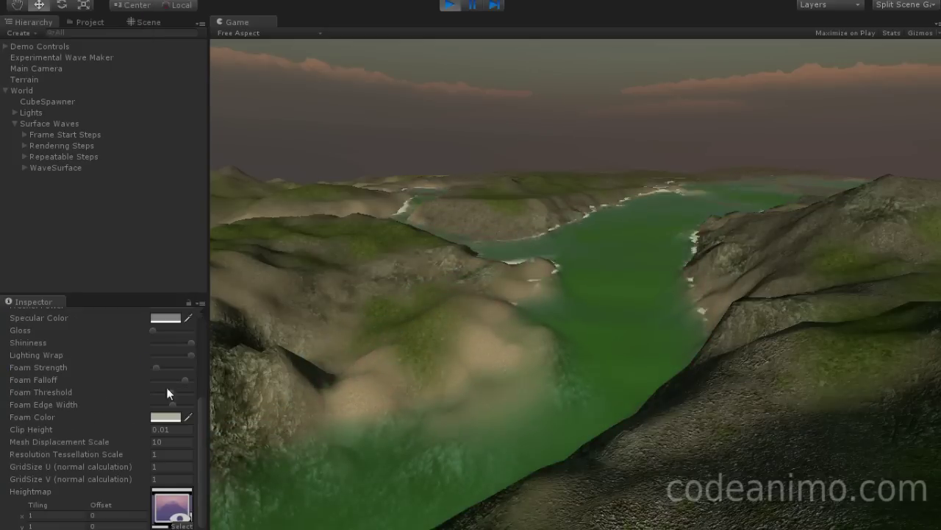
scroll(163, 346, "up", 3)
double_click(170, 314)
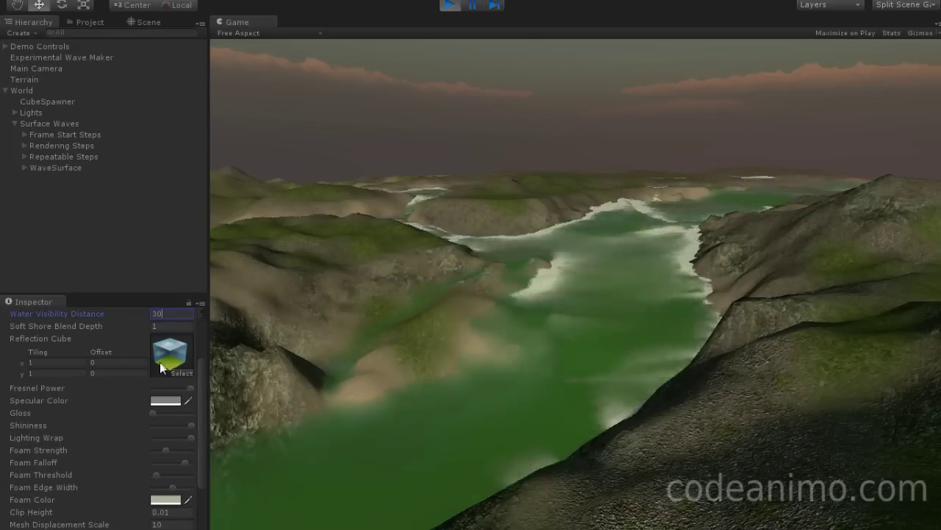
type("30")
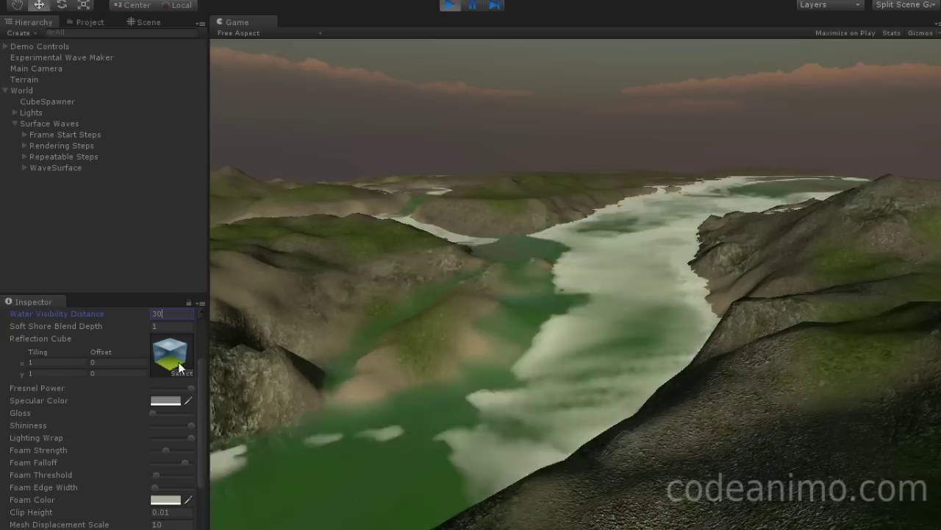
- Change the Fog Diffuse colour to a saturated orange
scroll(110, 412, "up", 3)
left_click(165, 372)
mouse_move(29, 93)
left_mouse_down()
mouse_move(41, 72)
mouse_move(100, 105)
mouse_move(98, 52)
left_mouse_up()
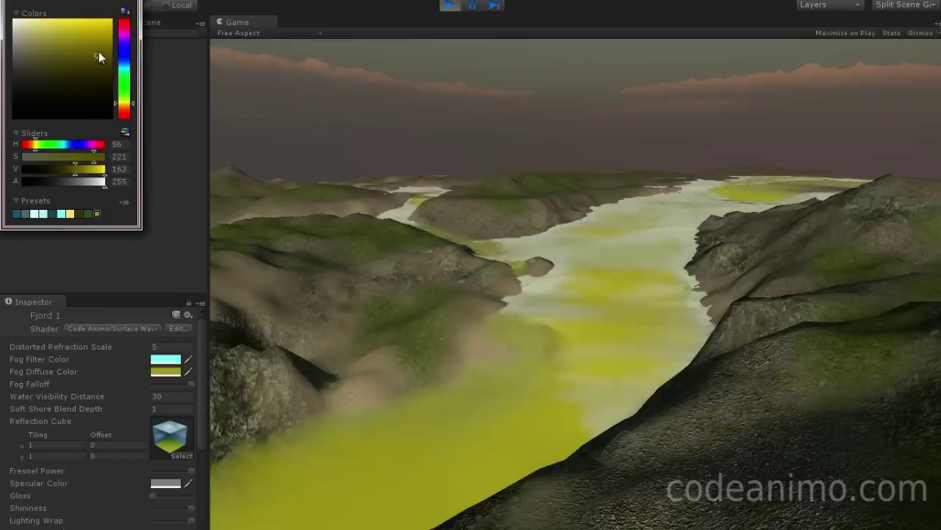
left_click(166, 371)
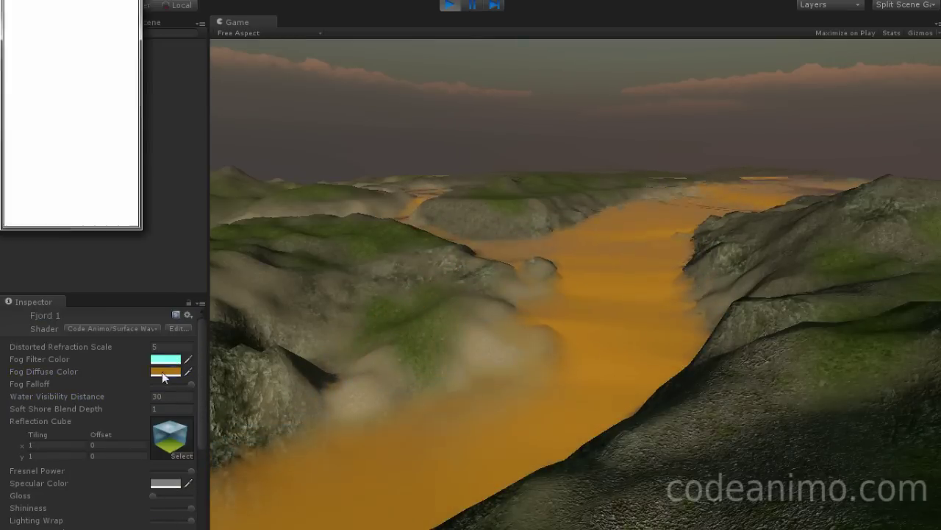
left_click(74, 25)
left_click_drag(74, 30, 103, 29)
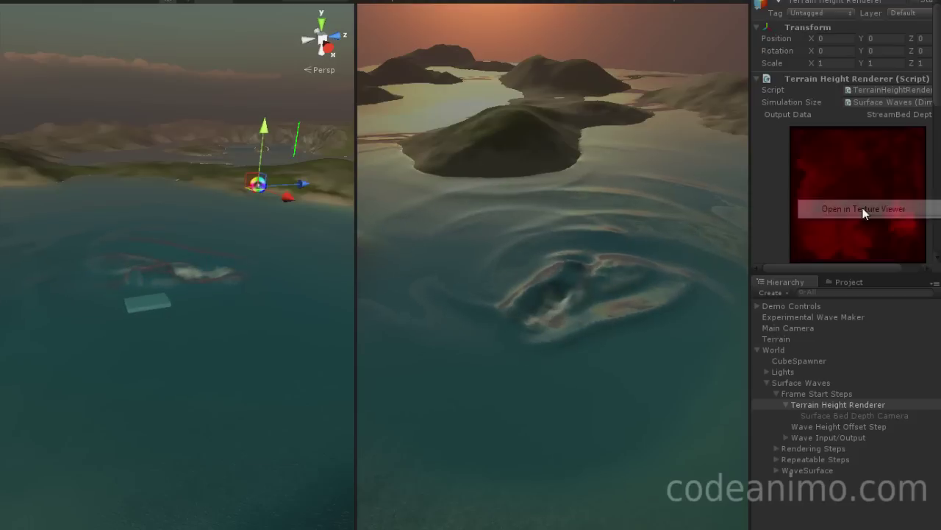
- Open StreamBed Depth in the Texture Viewer, zoom in, and raise its display scale to 2.24
left_click(864, 209)
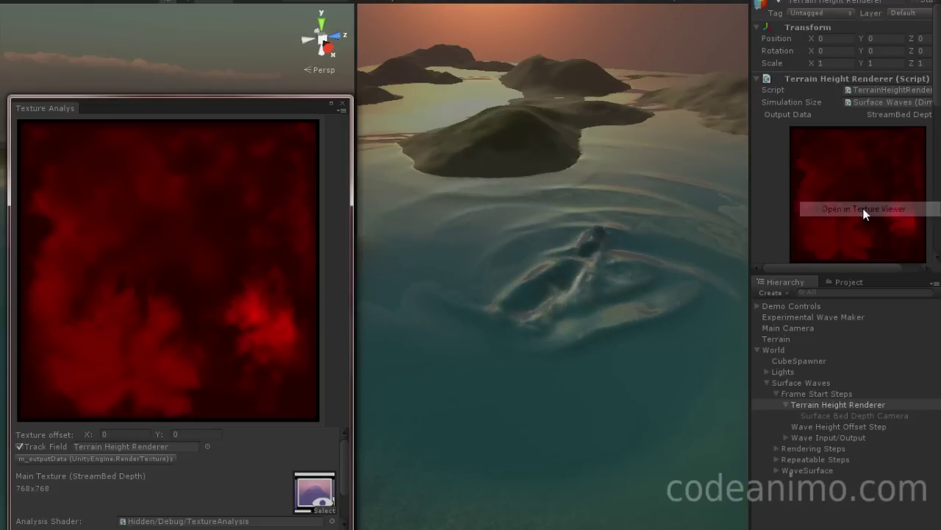
scroll(273, 227, "up", 3)
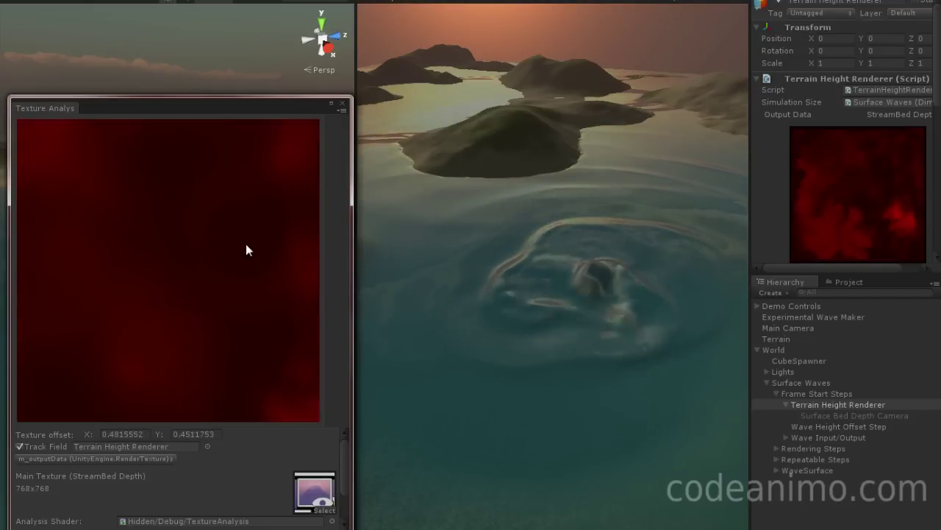
scroll(246, 250, "up", 2)
scroll(65, 500, "down", 3)
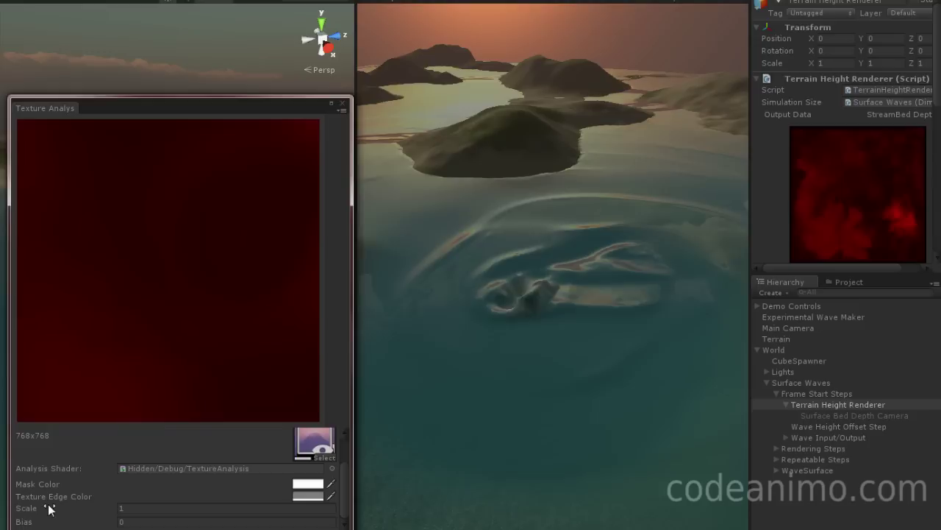
left_click_drag(68, 515, 76, 517)
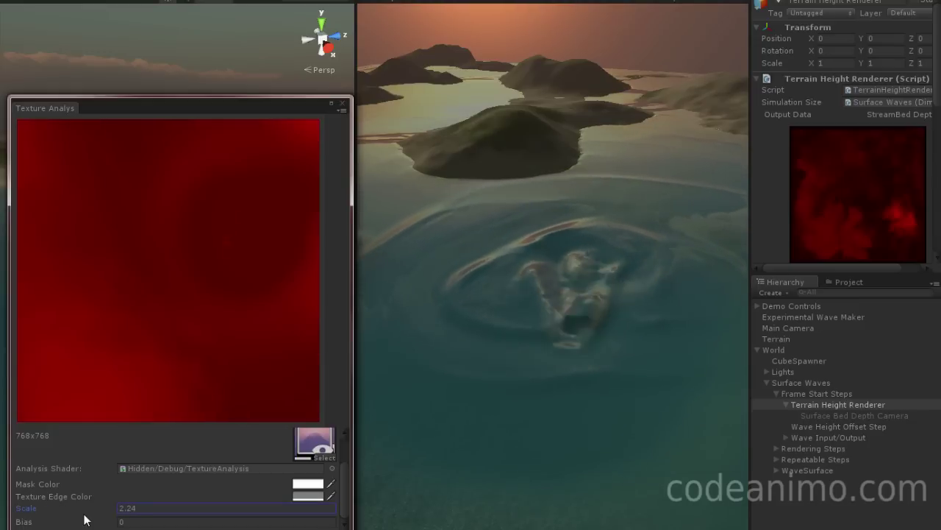